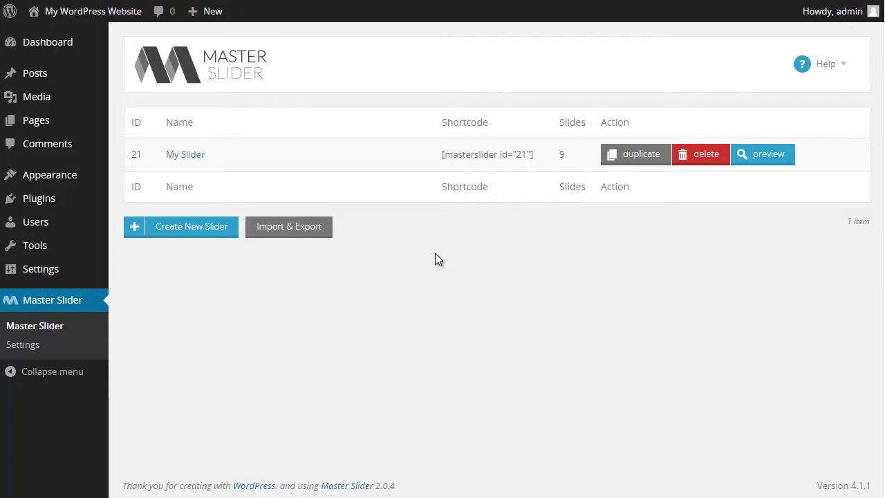
# Open 'My Slider' from the Master Slider list in the slider editor
pyautogui.click(195, 154)
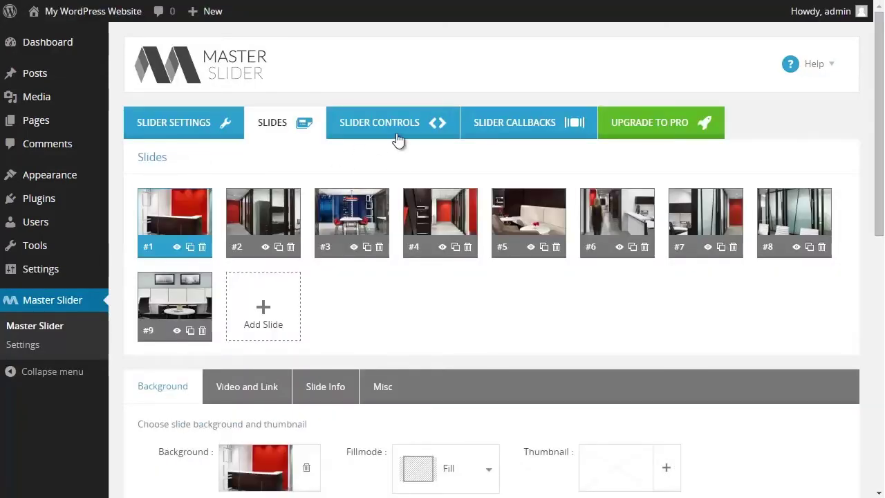
# In Slider Controls, add Arrows, then Thumblist/Tabs, then Bullets as used controls
pyautogui.click(400, 124)
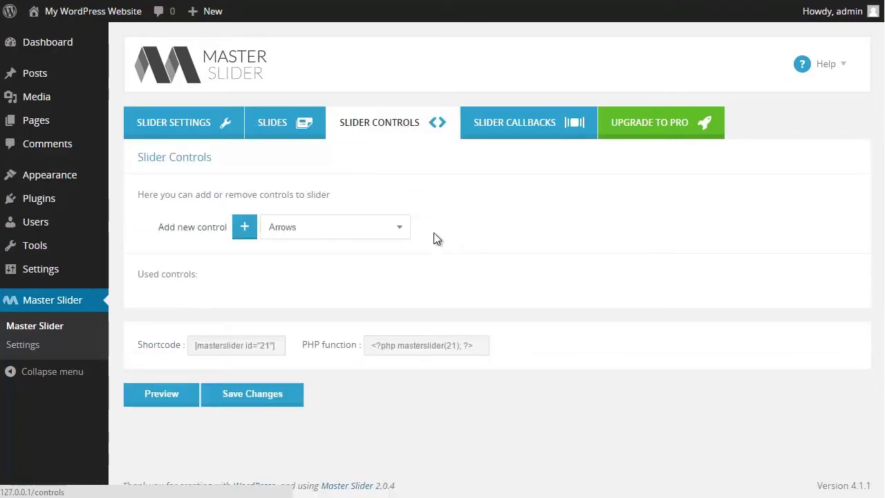
pyautogui.click(396, 229)
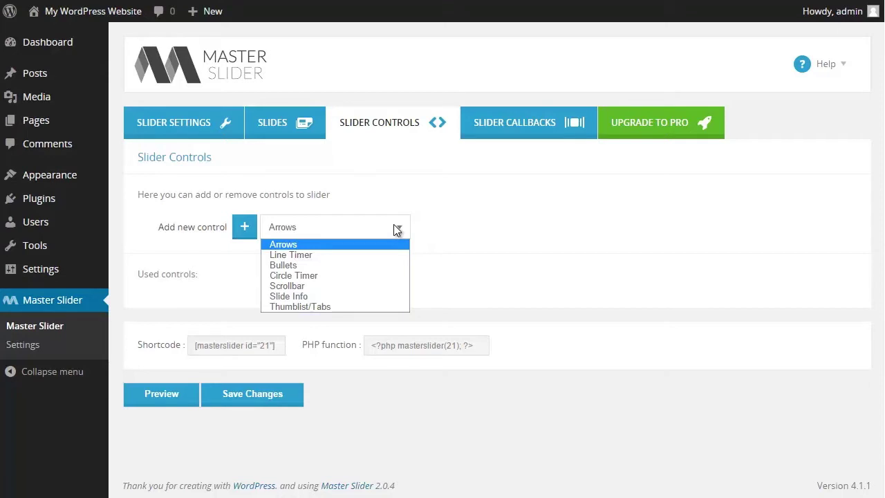
pyautogui.click(246, 230)
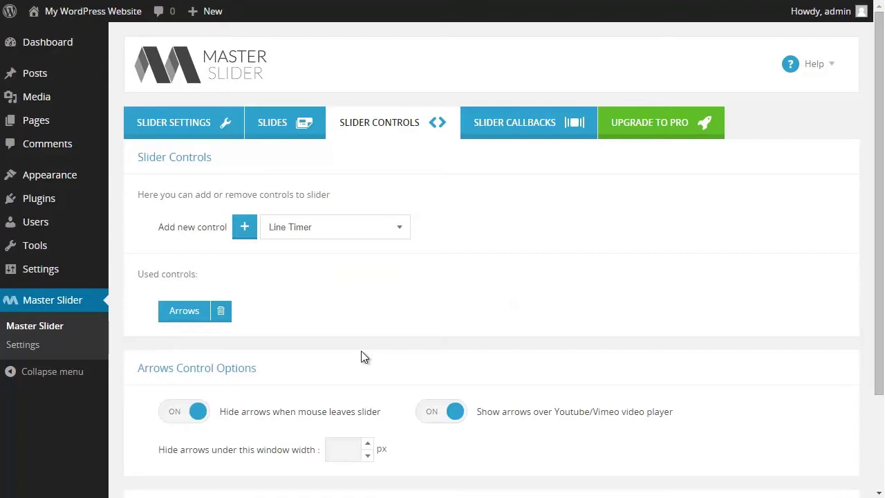
pyautogui.click(372, 228)
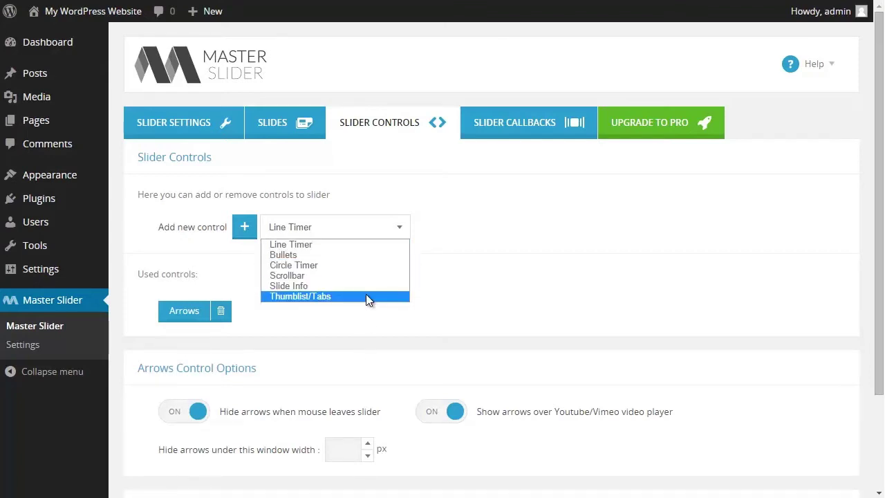
pyautogui.click(366, 296)
pyautogui.click(246, 230)
pyautogui.click(349, 233)
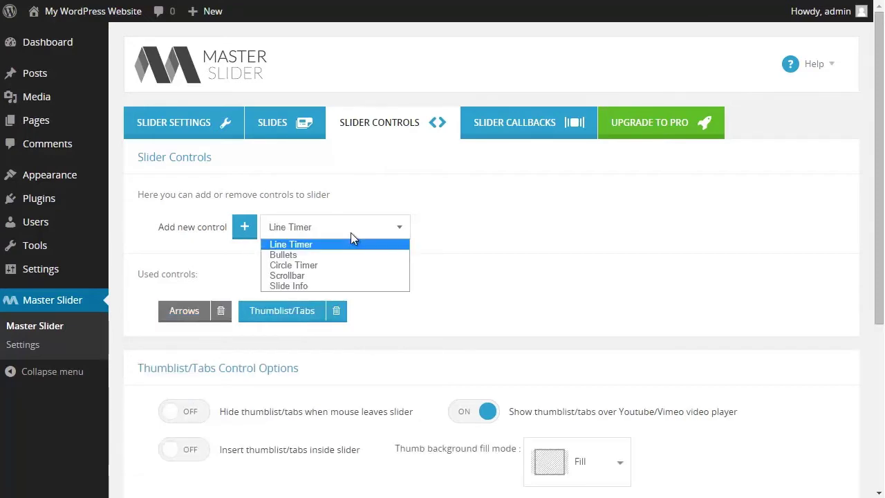
pyautogui.click(352, 253)
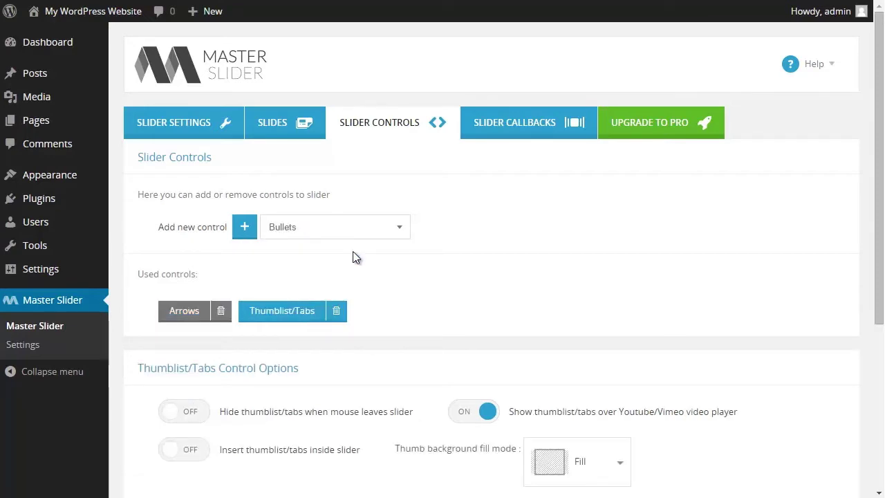
pyautogui.click(244, 232)
pyautogui.scroll(-3, 407, 362)
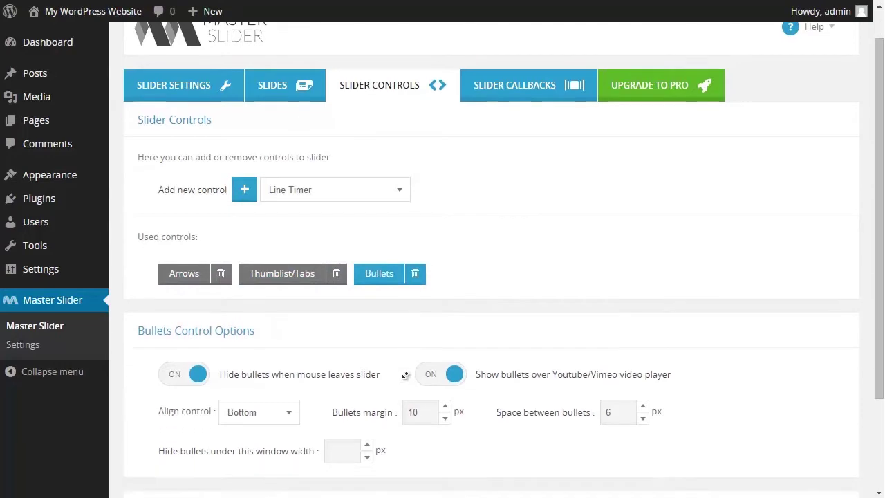
pyautogui.click(143, 451)
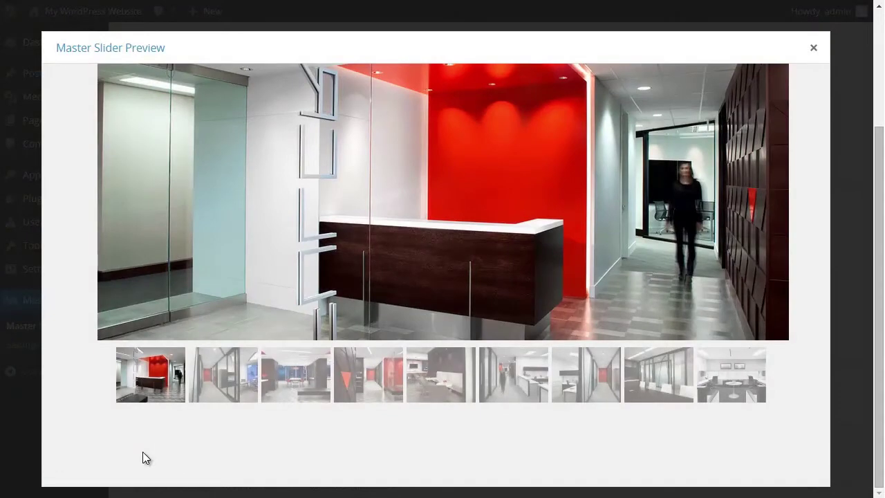
pyautogui.click(233, 389)
pyautogui.click(365, 395)
pyautogui.click(429, 387)
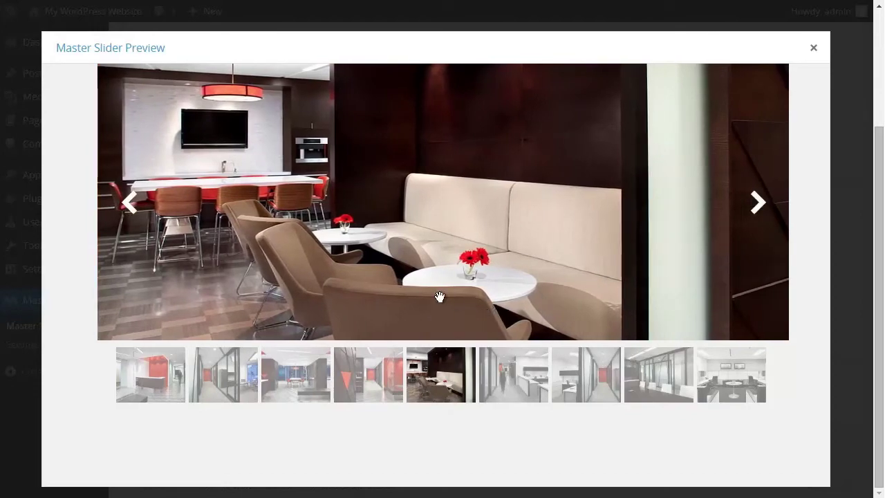
pyautogui.click(388, 326)
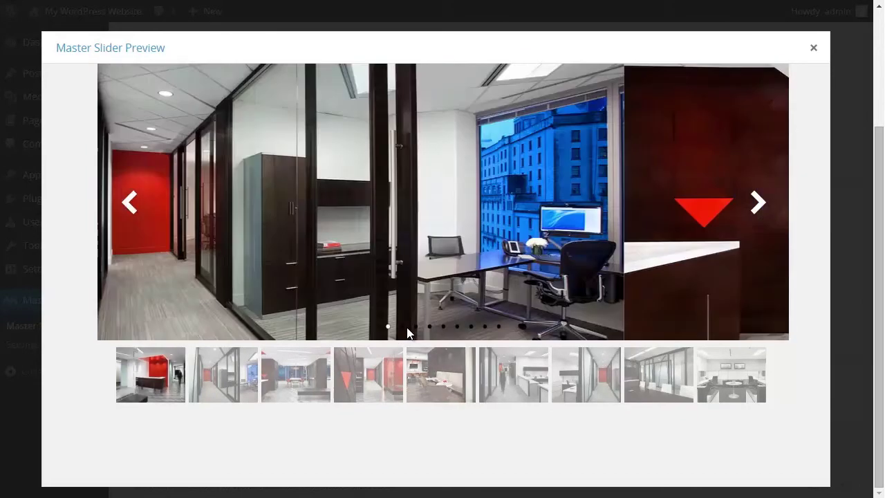
pyautogui.click(402, 326)
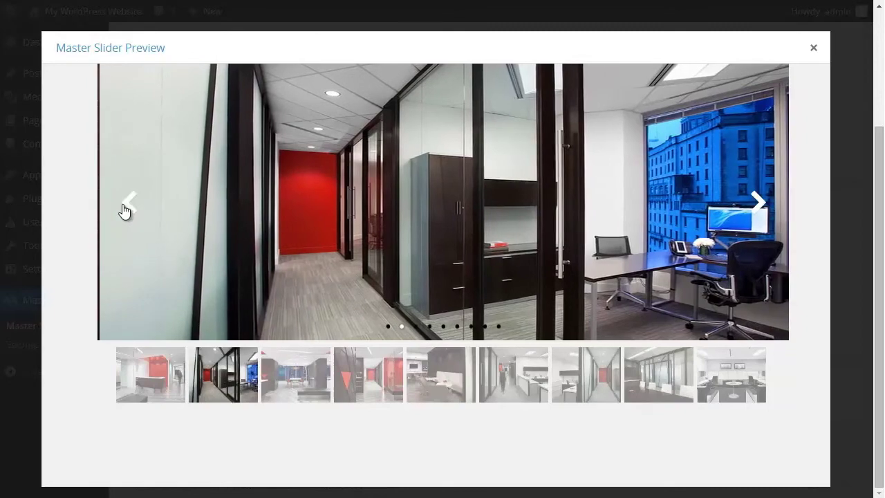
pyautogui.click(124, 208)
pyautogui.click(124, 211)
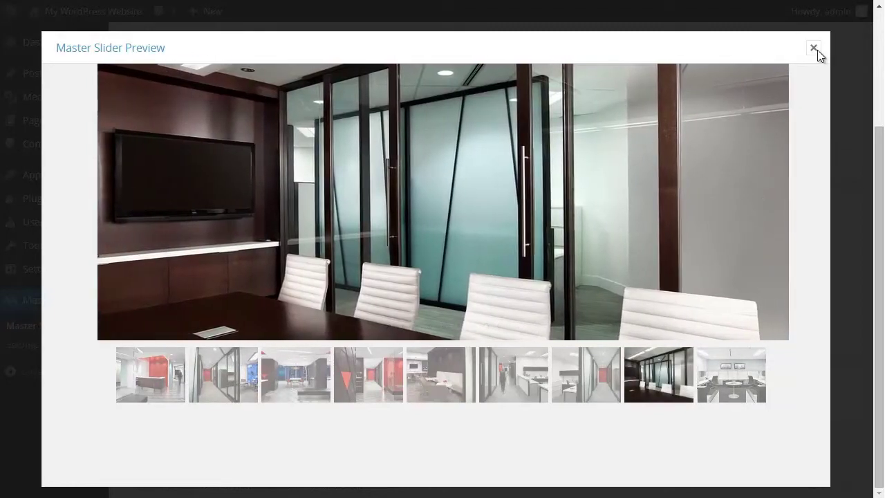
pyautogui.click(814, 48)
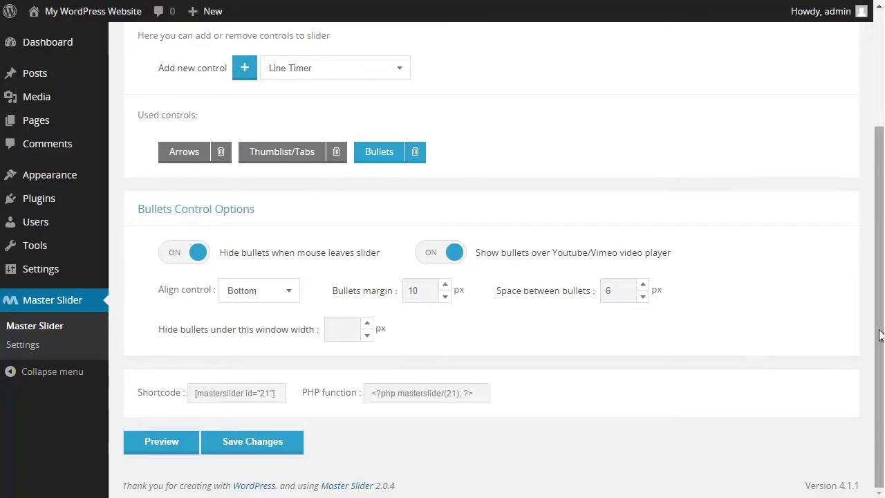
# Set the Thumblist/Tabs control to Right alignment with 2 px between thumbs
pyautogui.scroll(3, 869, 263)
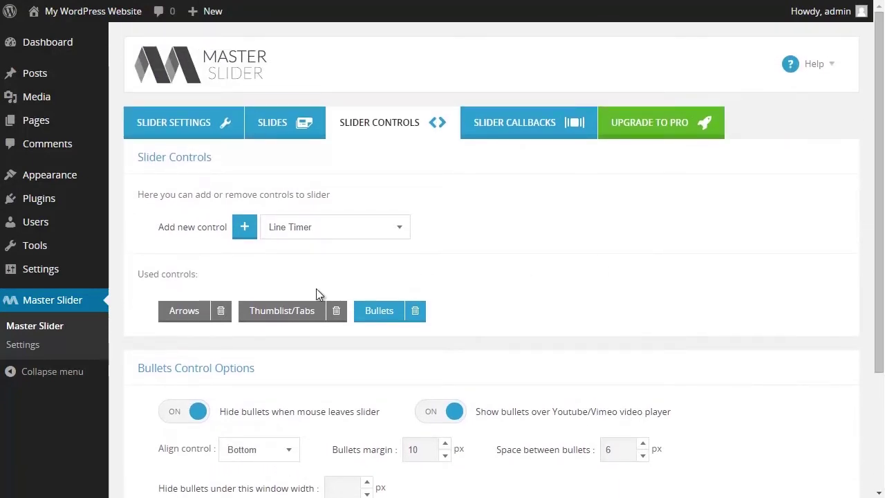
pyautogui.click(303, 303)
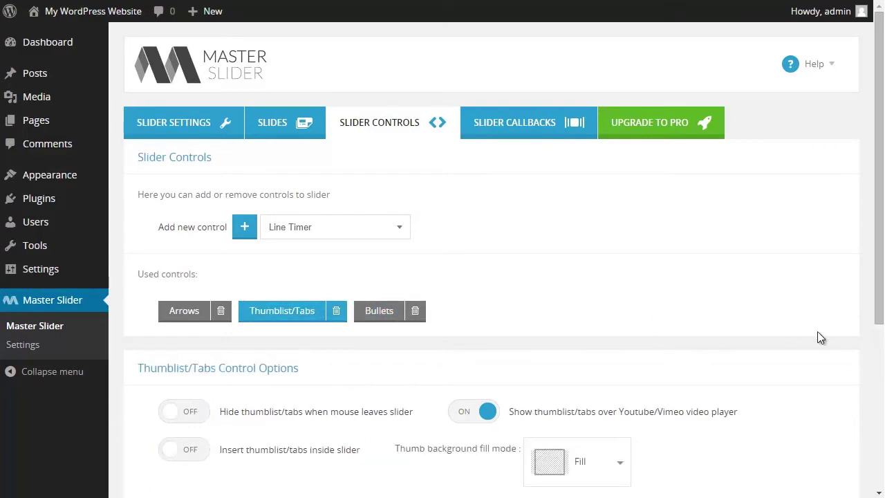
pyautogui.moveTo(882, 304); pyautogui.dragTo(868, 430)
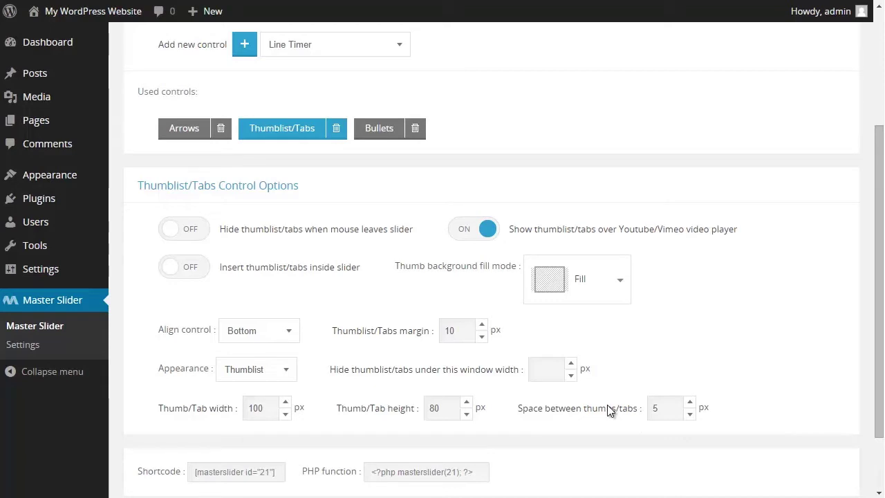
pyautogui.click(287, 333)
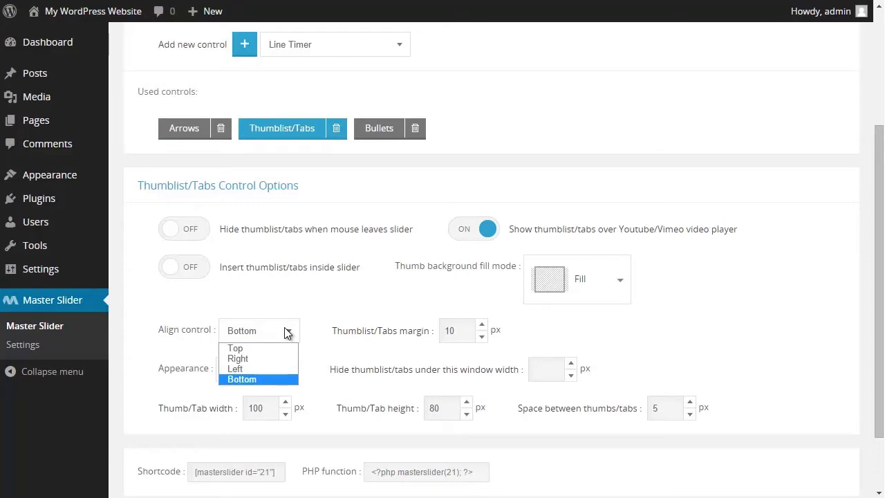
pyautogui.click(283, 359)
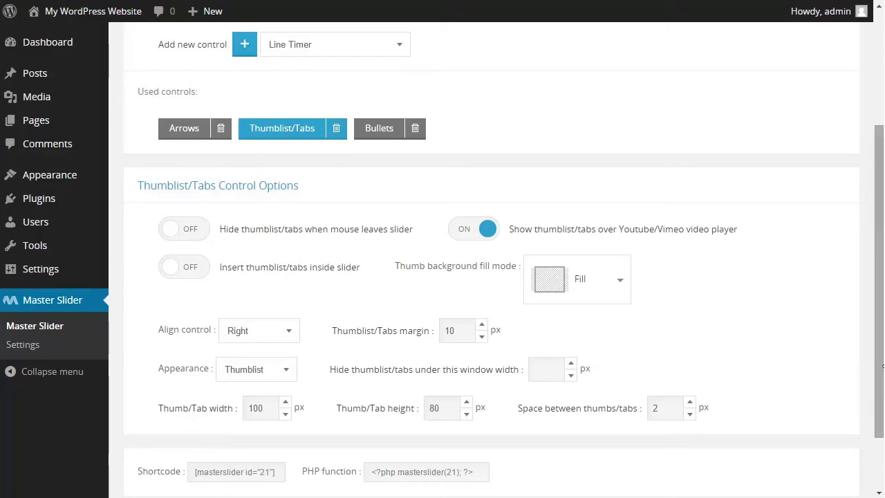
pyautogui.scroll(-2, 882, 380)
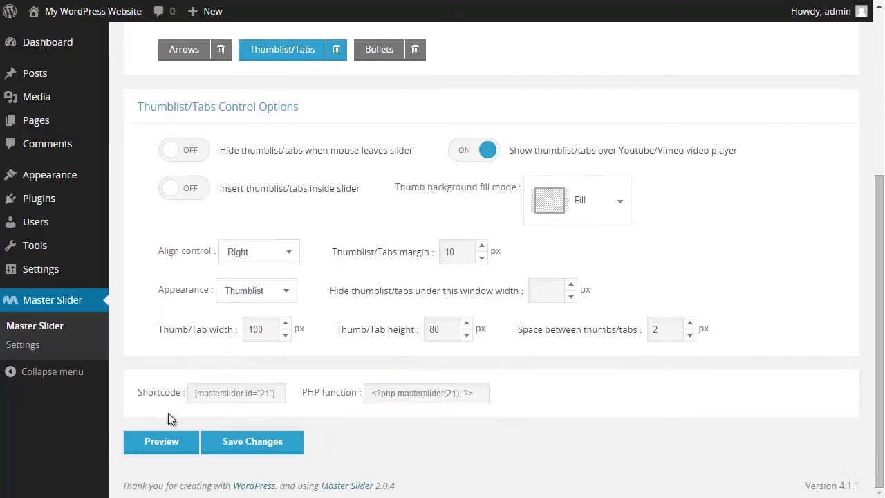
# Preview the slider and switch between slides using the right-hand thumbnail strip
pyautogui.click(153, 437)
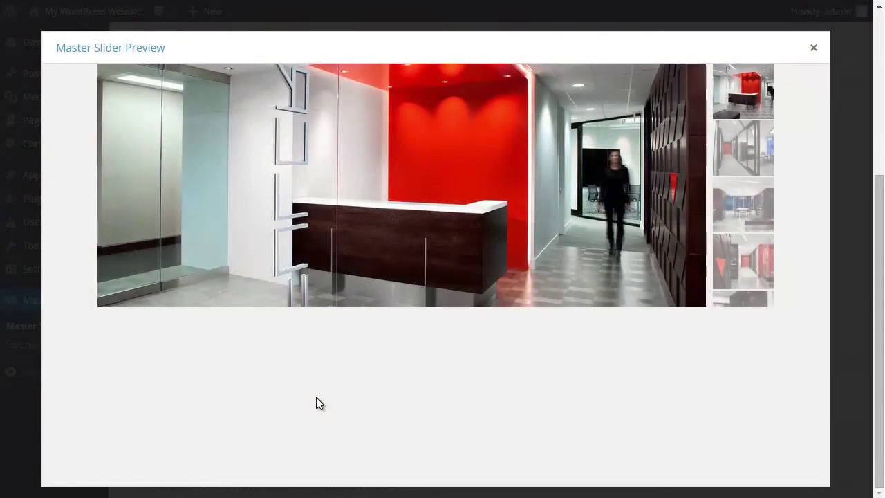
pyautogui.click(760, 159)
pyautogui.click(751, 208)
pyautogui.click(750, 269)
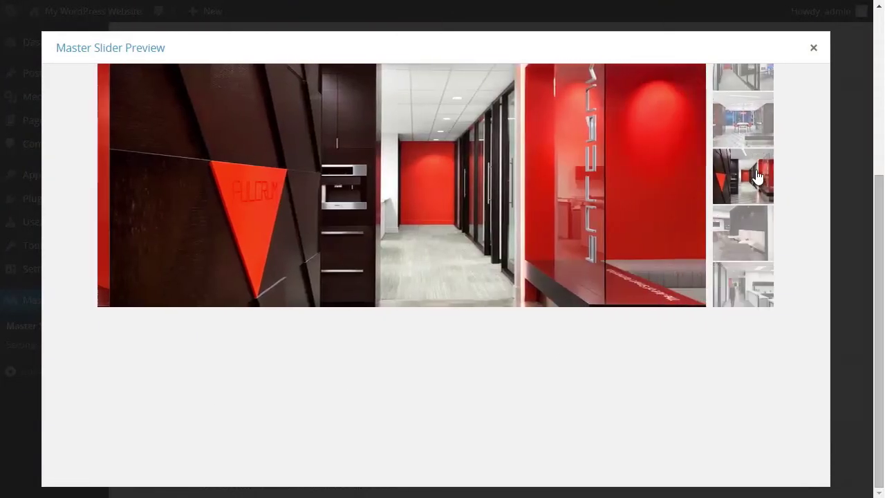
pyautogui.click(745, 159)
pyautogui.click(748, 215)
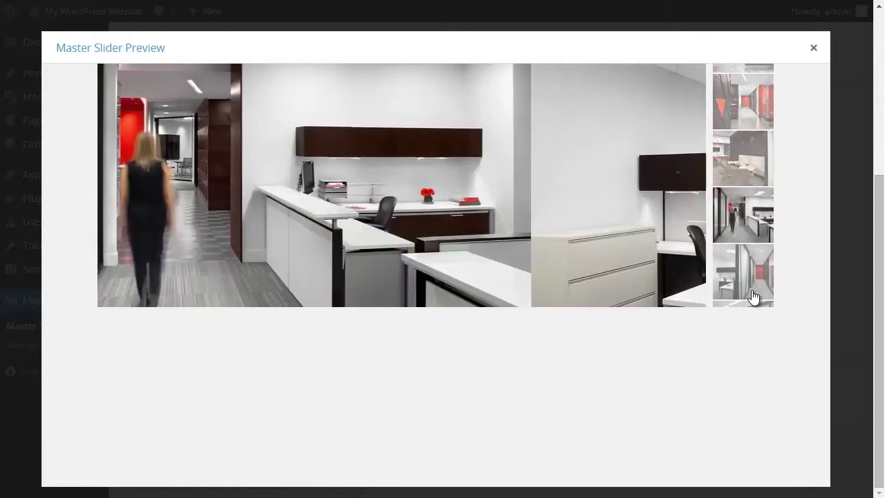
pyautogui.click(752, 295)
# Close the preview and add a Line Timer control to the slider
pyautogui.click(813, 49)
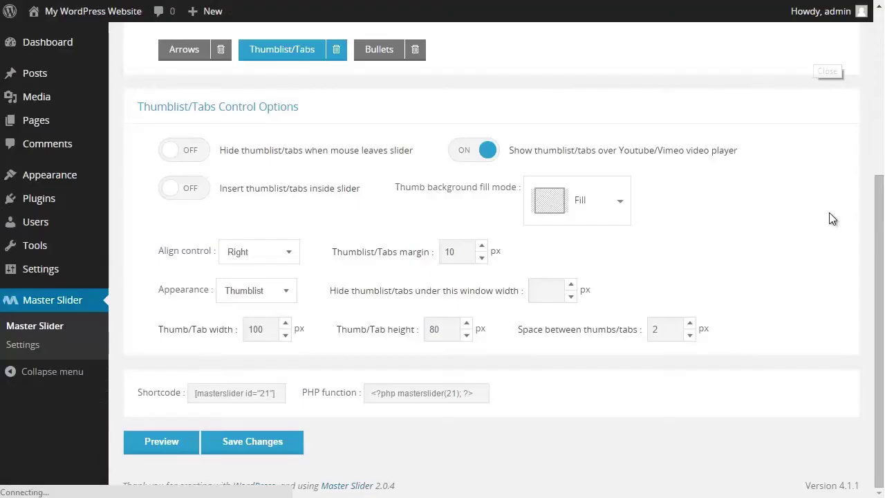
pyautogui.moveTo(879, 259); pyautogui.dragTo(879, 114)
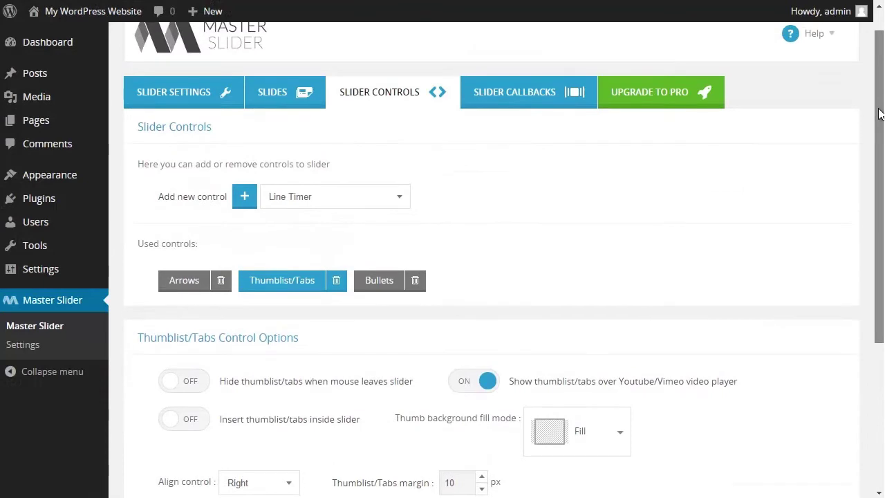
pyautogui.click(399, 201)
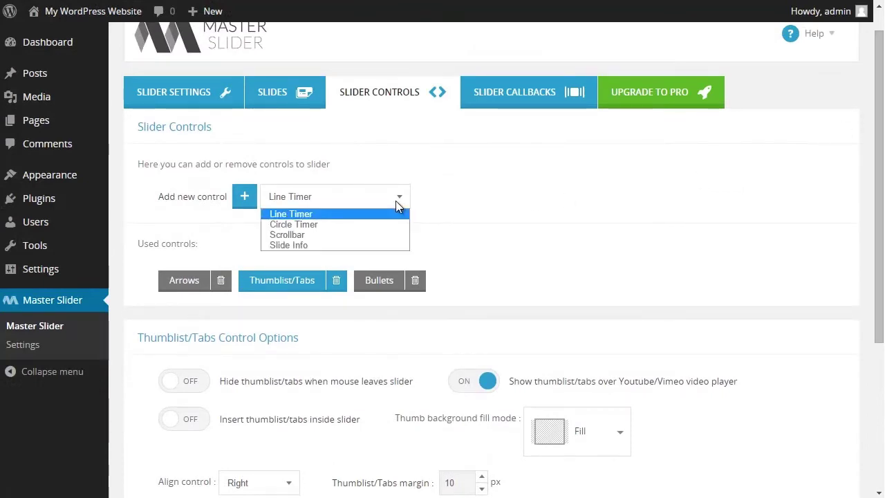
pyautogui.click(386, 215)
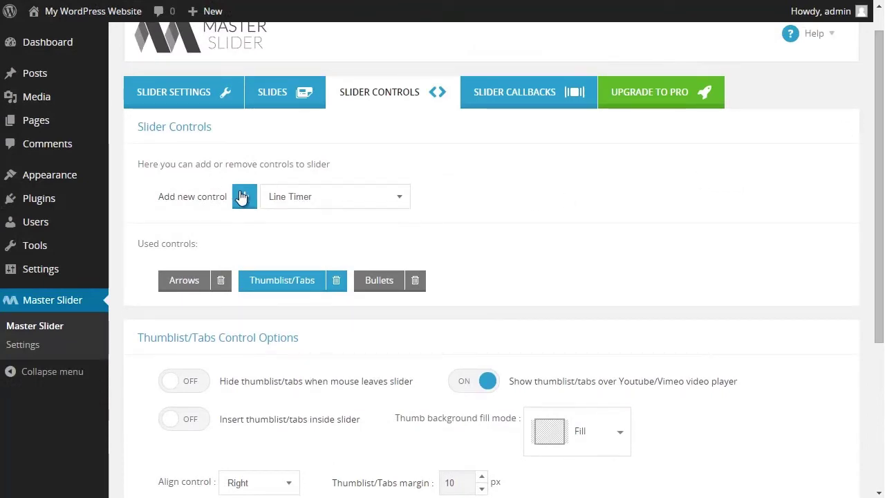
pyautogui.click(243, 197)
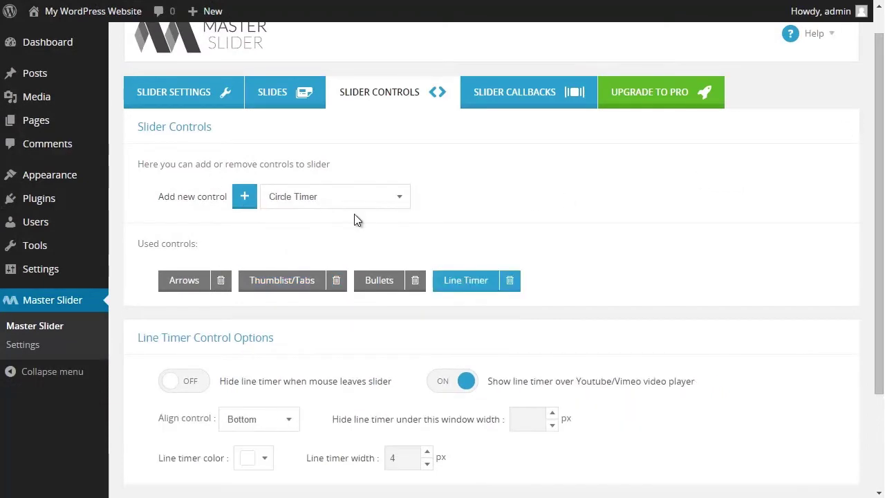
# Add a Circle Timer control as well
pyautogui.click(272, 198)
pyautogui.click(281, 194)
pyautogui.click(245, 196)
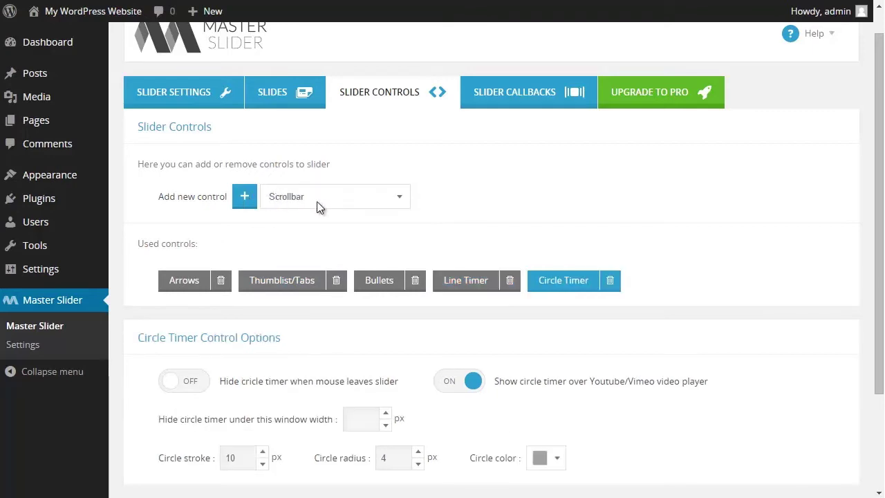
pyautogui.click(314, 204)
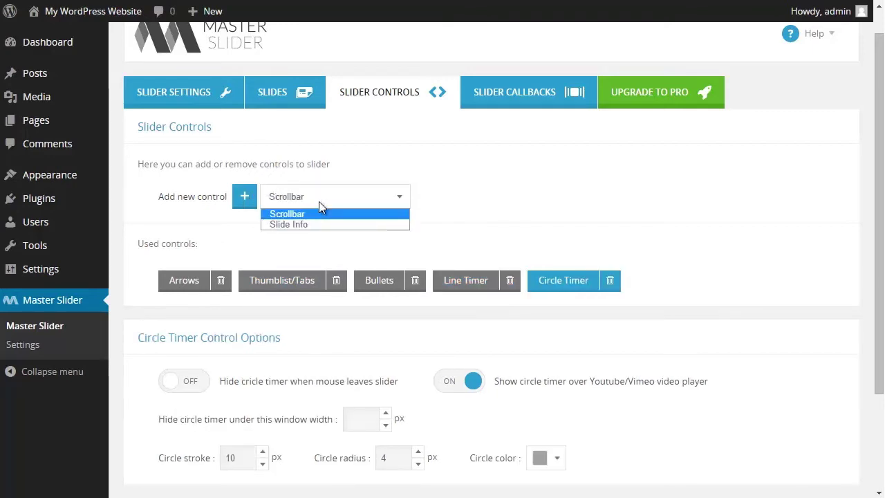
pyautogui.click(462, 185)
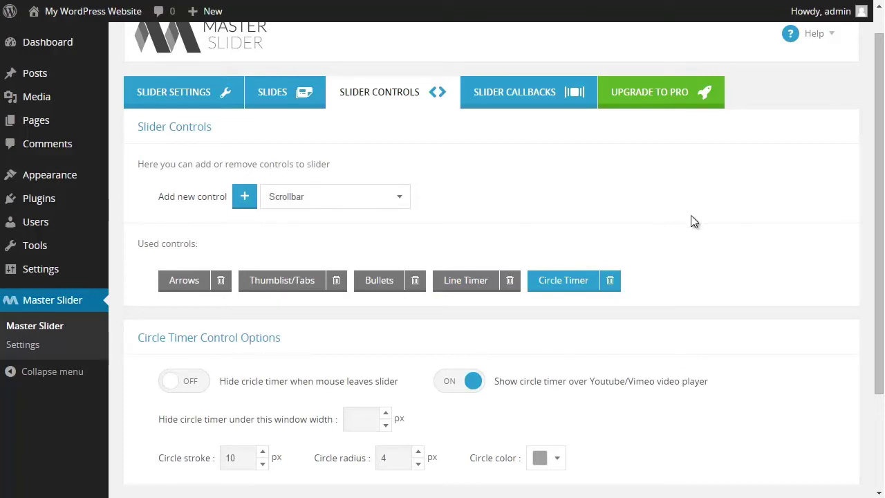
pyautogui.scroll(-2, 879, 207)
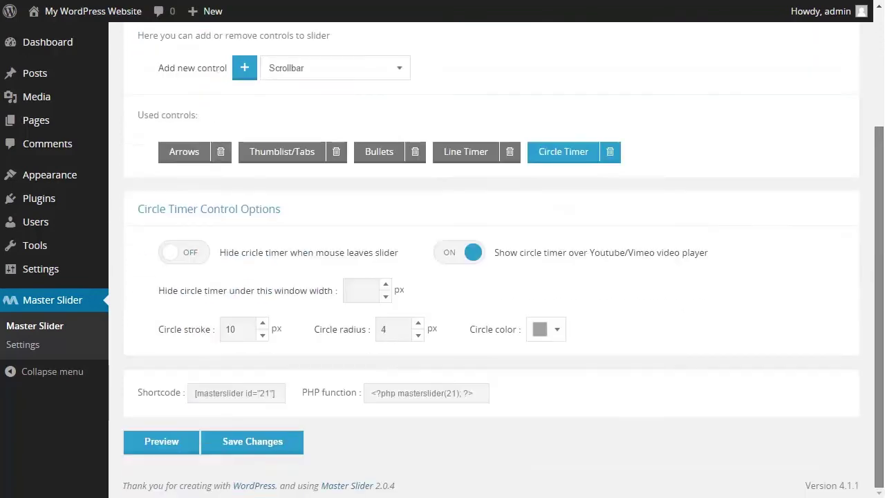
pyautogui.click(139, 441)
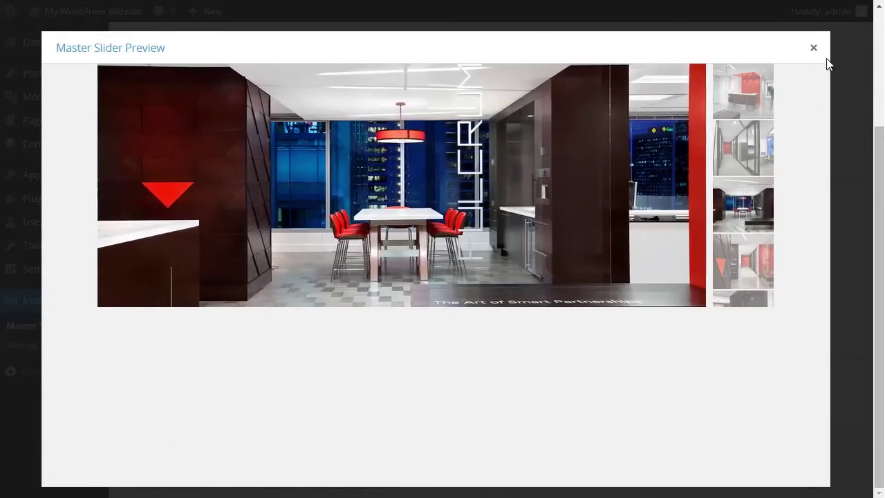
pyautogui.click(814, 48)
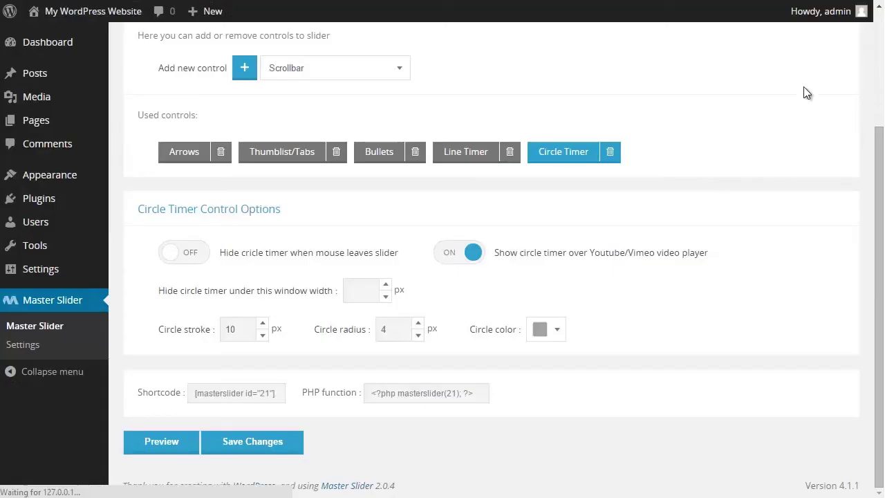
# Delete the Circle Timer, then set the Line Timer to Top alignment and color #ff0000
pyautogui.click(609, 154)
pyautogui.click(479, 58)
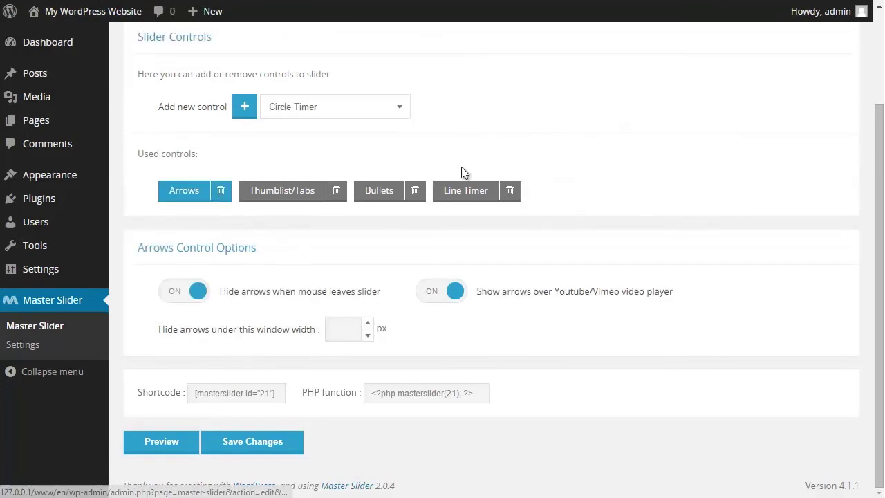
pyautogui.click(466, 191)
pyautogui.moveTo(877, 238); pyautogui.dragTo(880, 277)
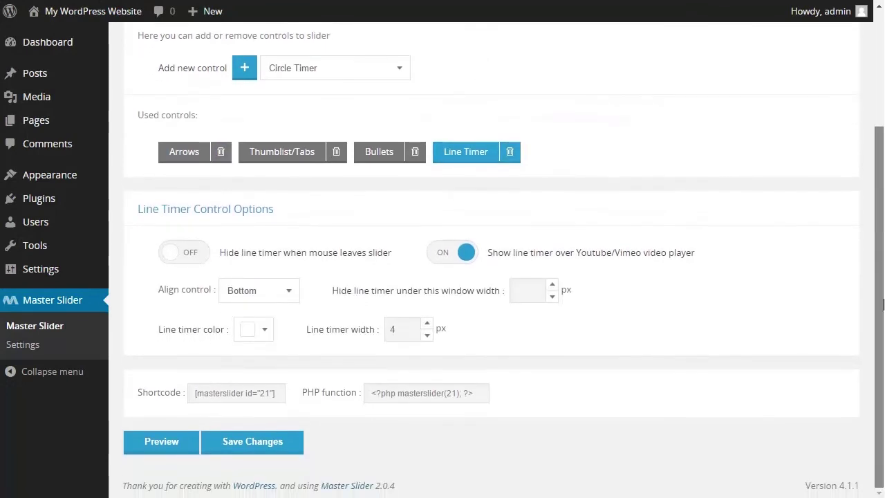
pyautogui.click(255, 292)
pyautogui.click(263, 309)
pyautogui.click(263, 335)
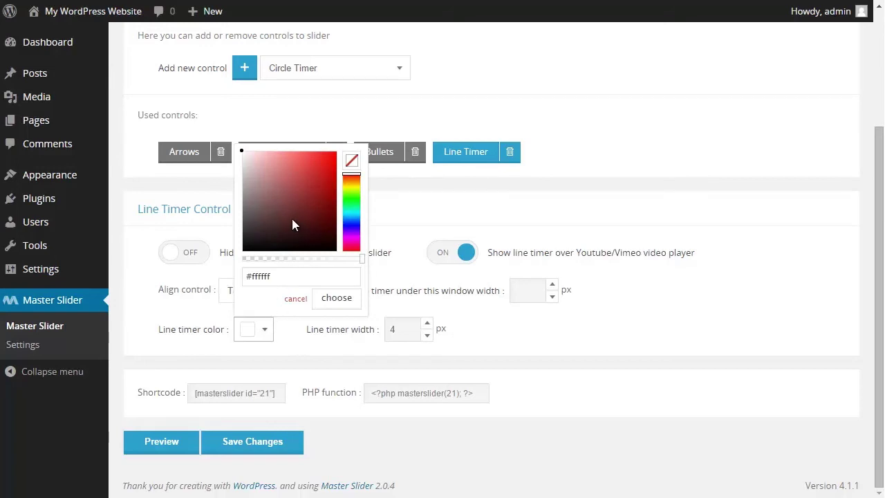
pyautogui.moveTo(292, 203); pyautogui.dragTo(354, 150)
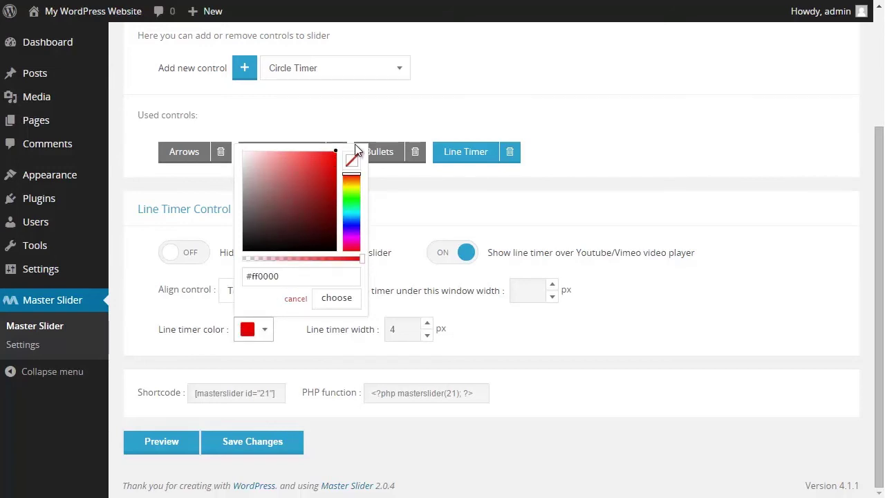
pyautogui.click(337, 299)
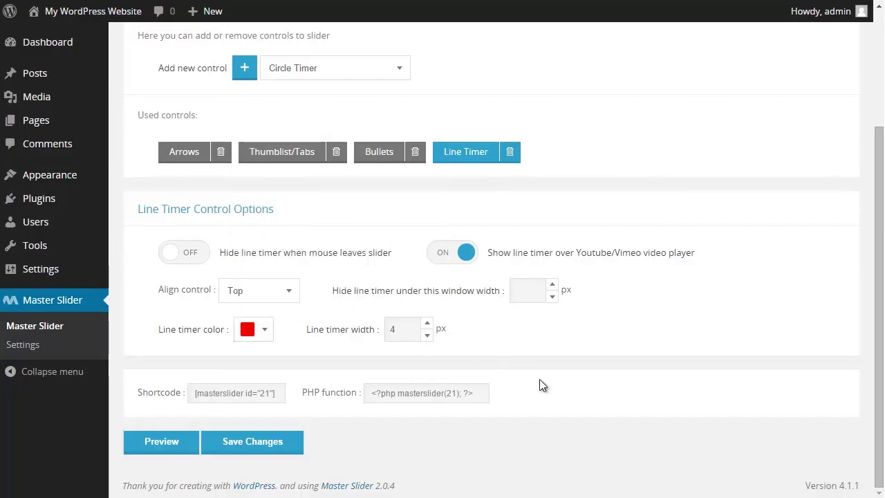
pyautogui.click(196, 446)
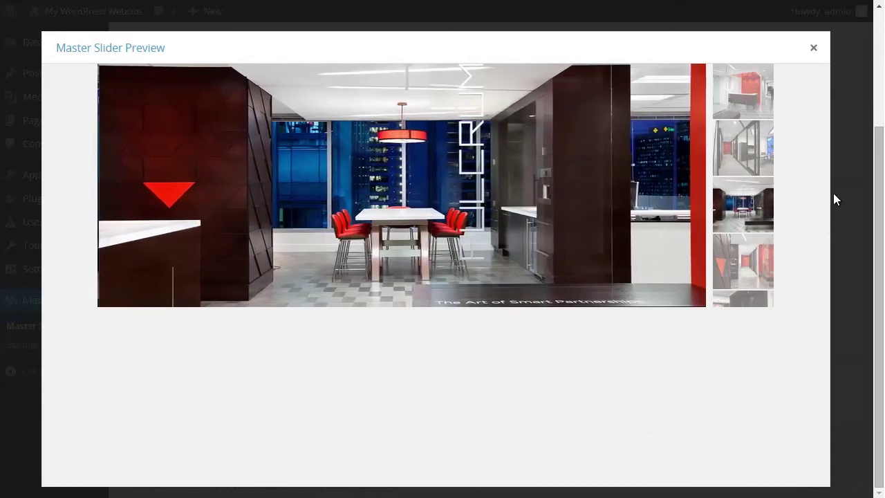
pyautogui.click(814, 48)
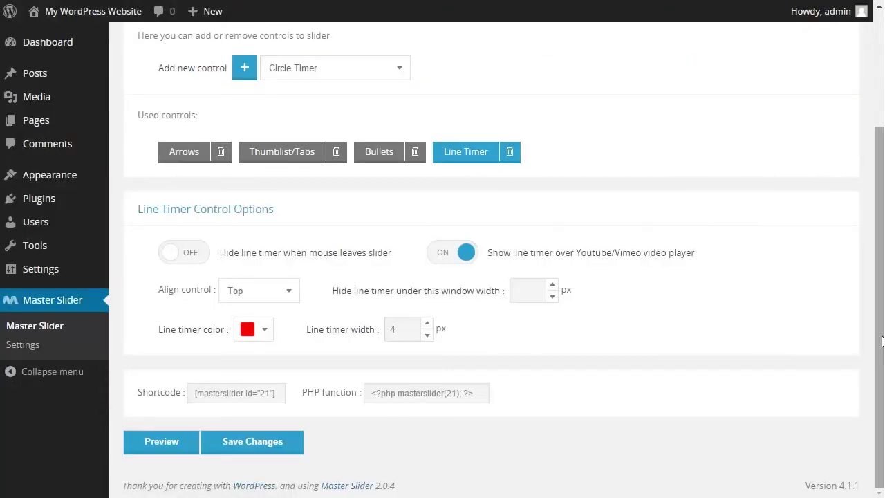
# Review the Bullets and Thumblist/Tabs options, then save the slider's changes
pyautogui.scroll(3, 880, 342)
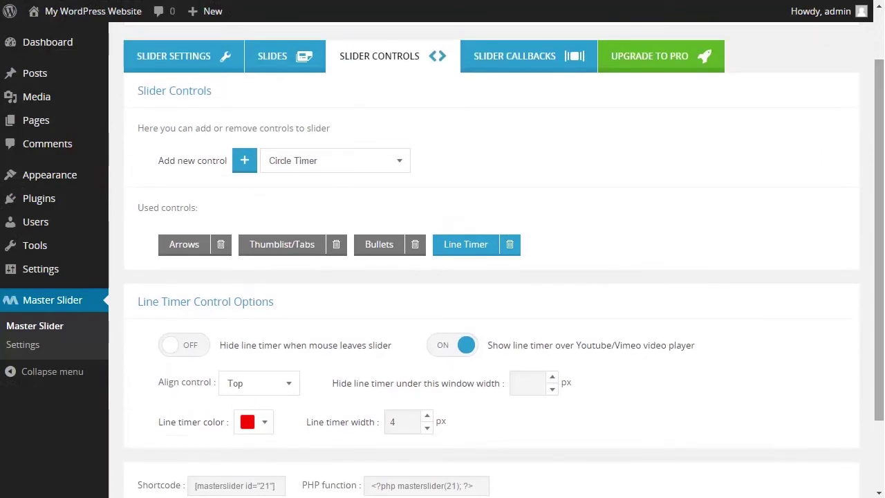
pyautogui.click(381, 249)
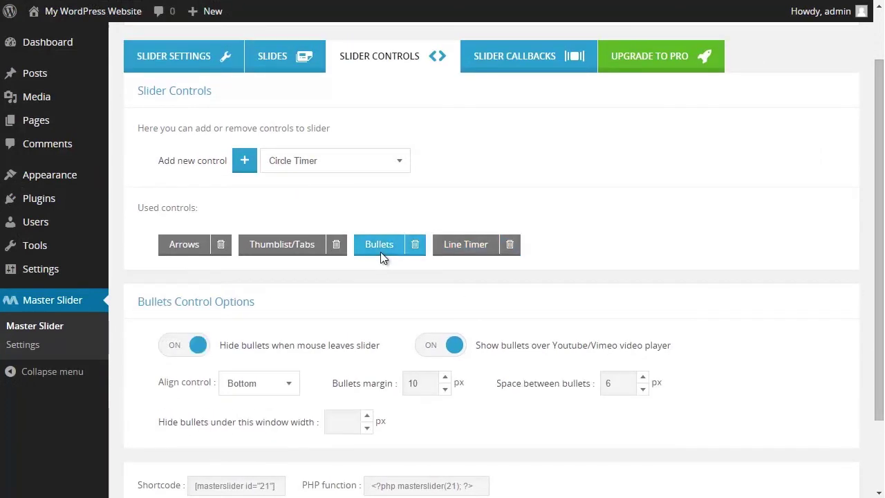
pyautogui.click(297, 247)
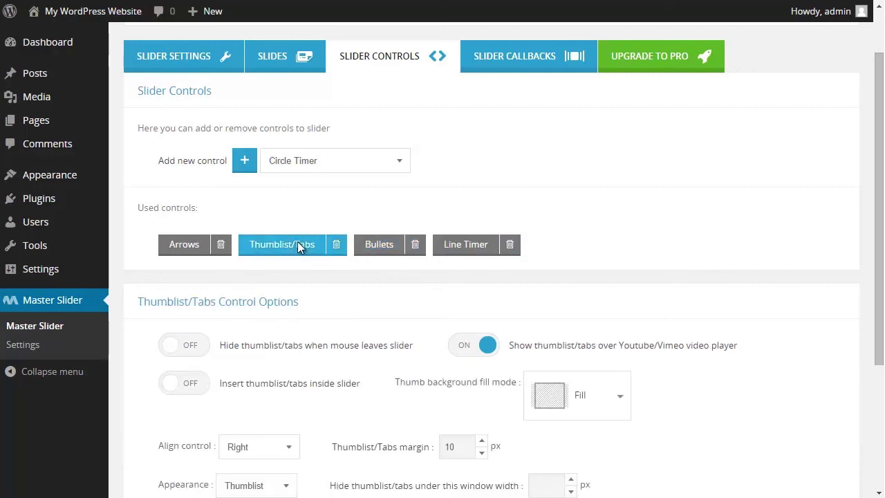
pyautogui.moveTo(876, 247); pyautogui.dragTo(882, 373)
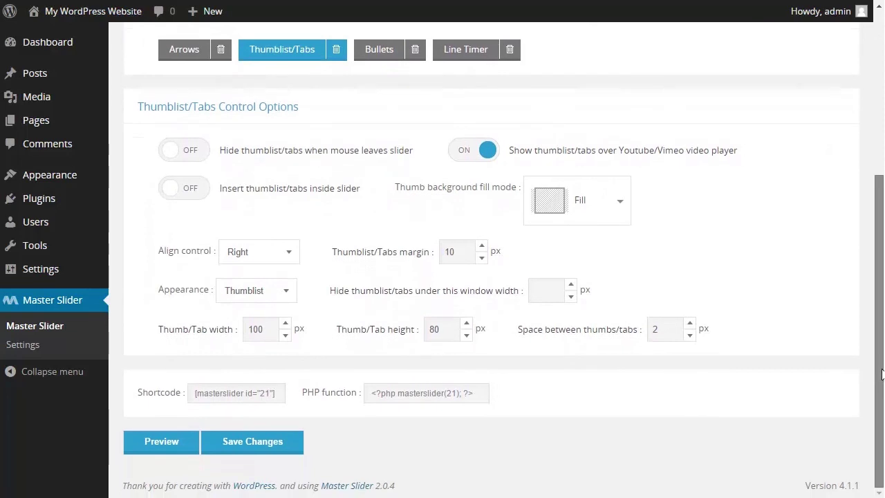
pyautogui.click(291, 444)
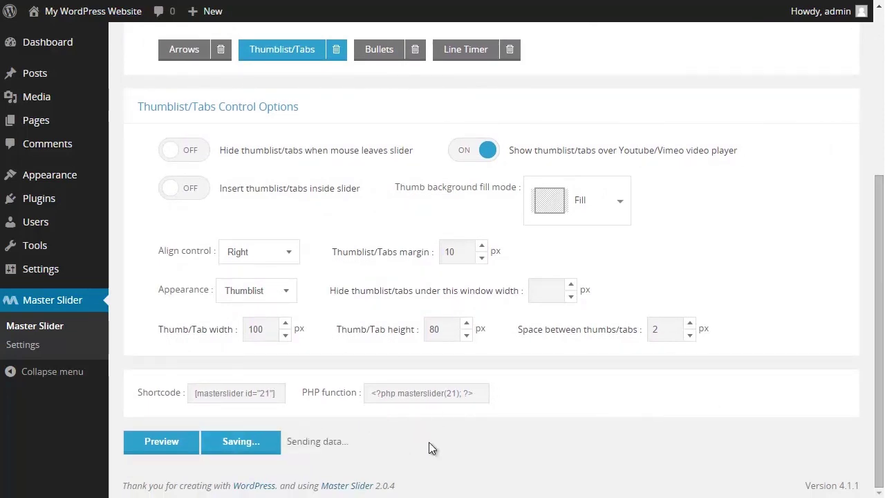